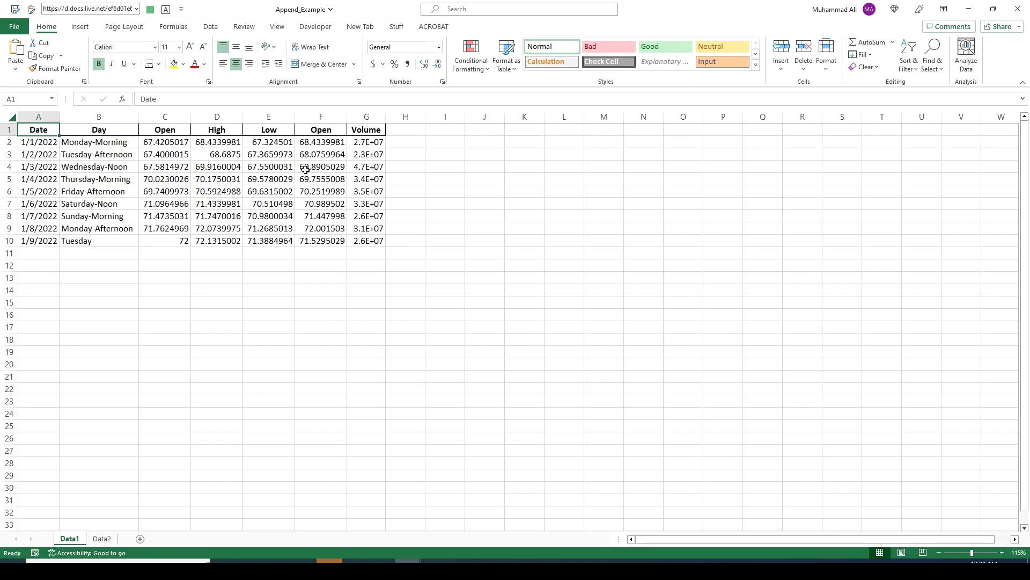
Inspect the HighLowDifference heading on the Data2 sheet, then return to Data1
key(ctrl+Page_Down)
click(465, 134)
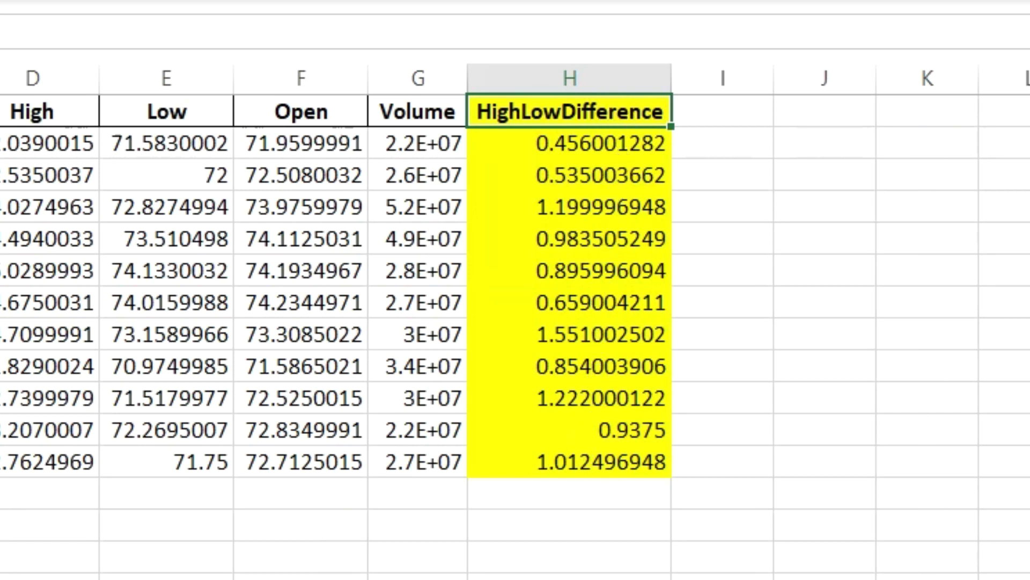
key(ctrl+Page_Up)
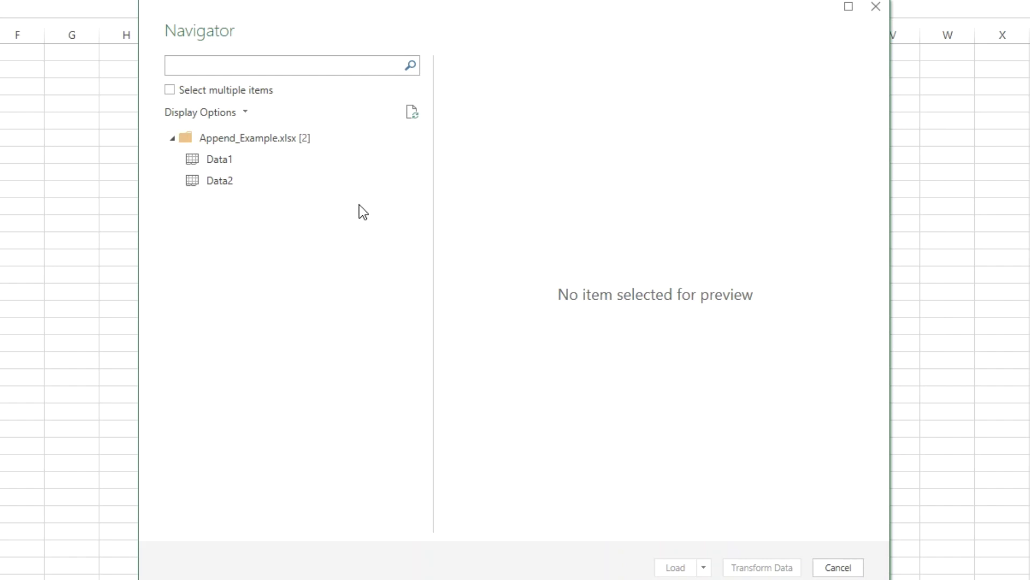
Load the Data1 and Data2 tables from Append_Example.xlsx as queries and review both
click(170, 90)
click(191, 159)
click(190, 180)
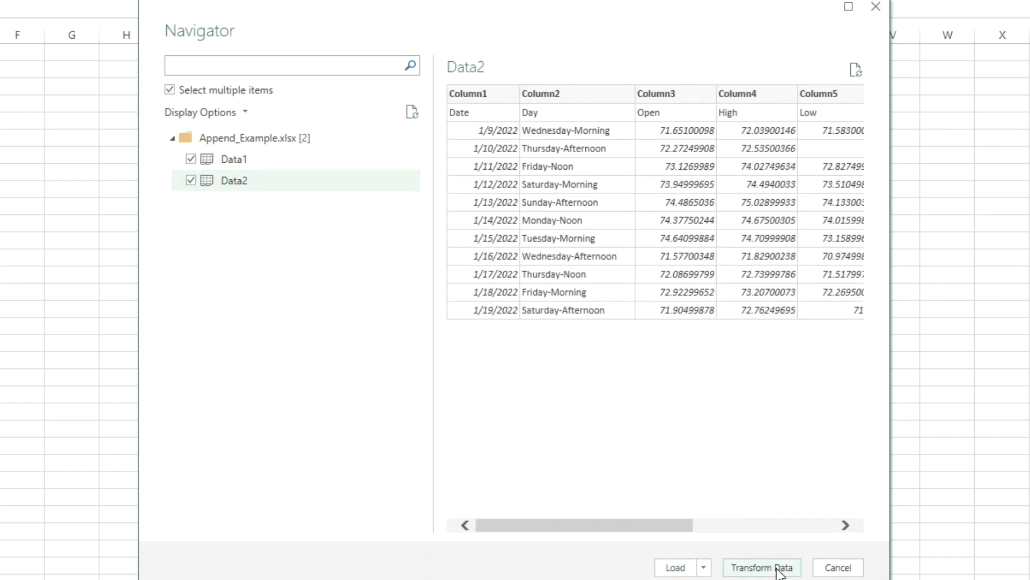
click(778, 569)
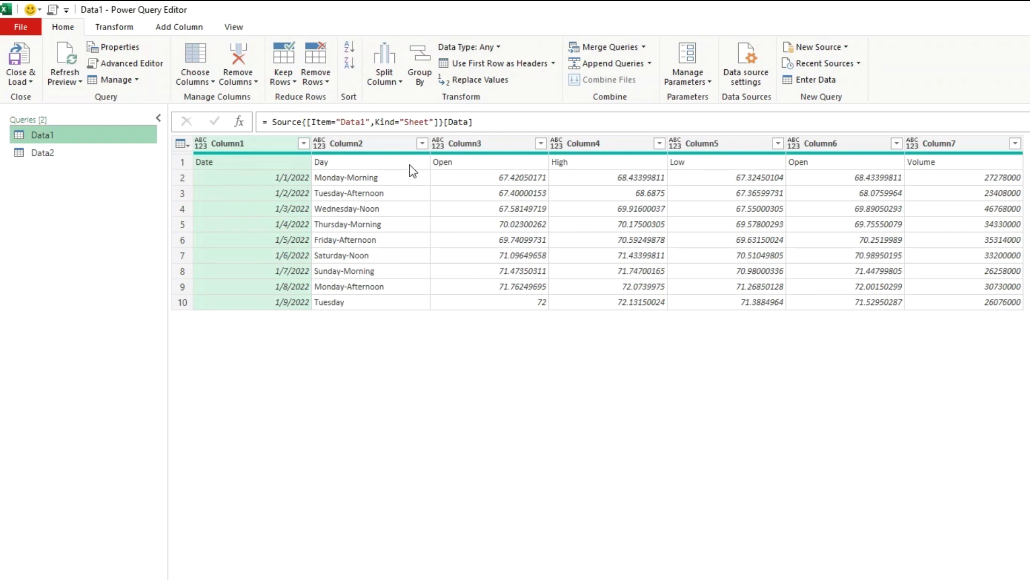
click(55, 152)
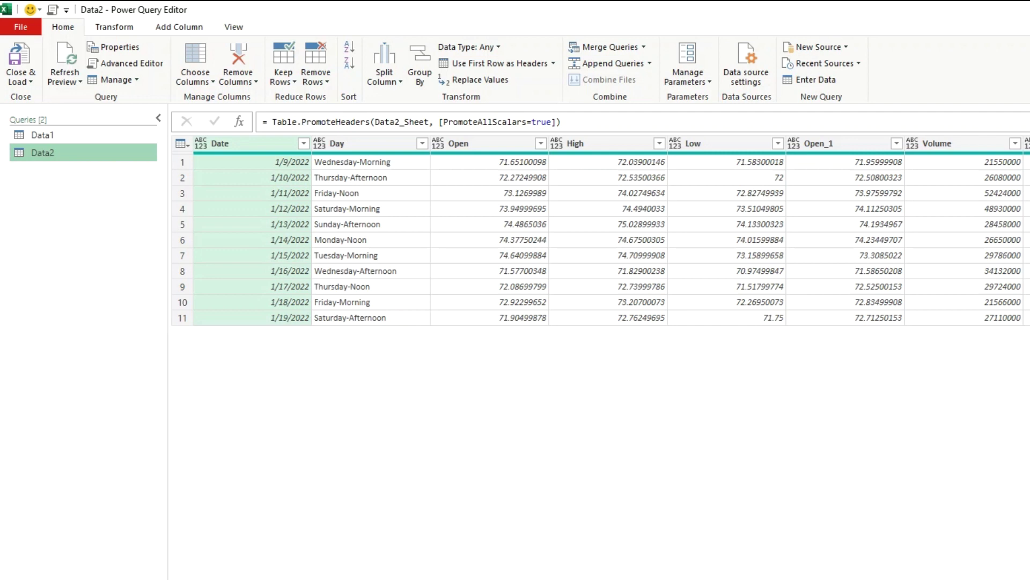
click(44, 134)
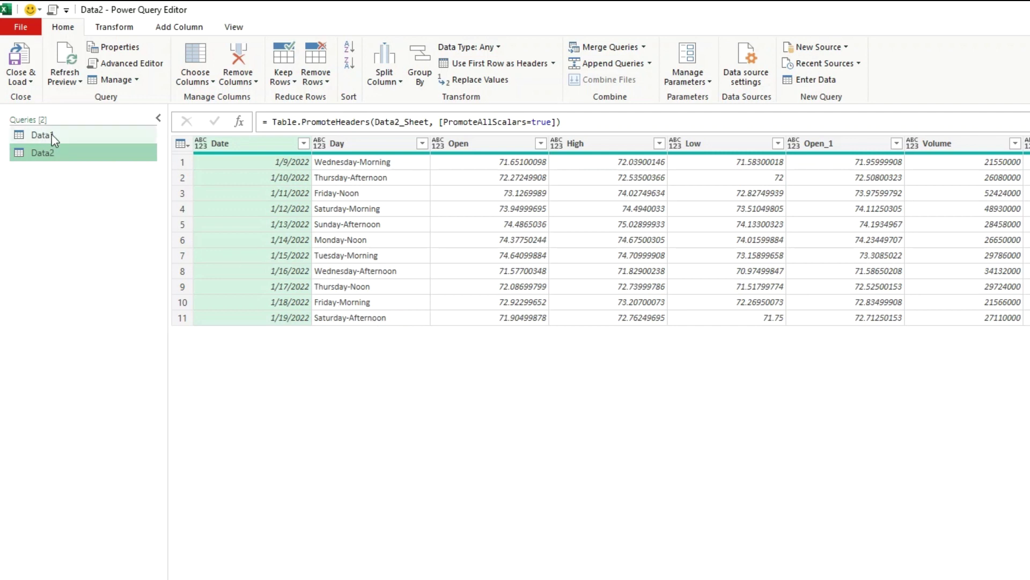
click(651, 65)
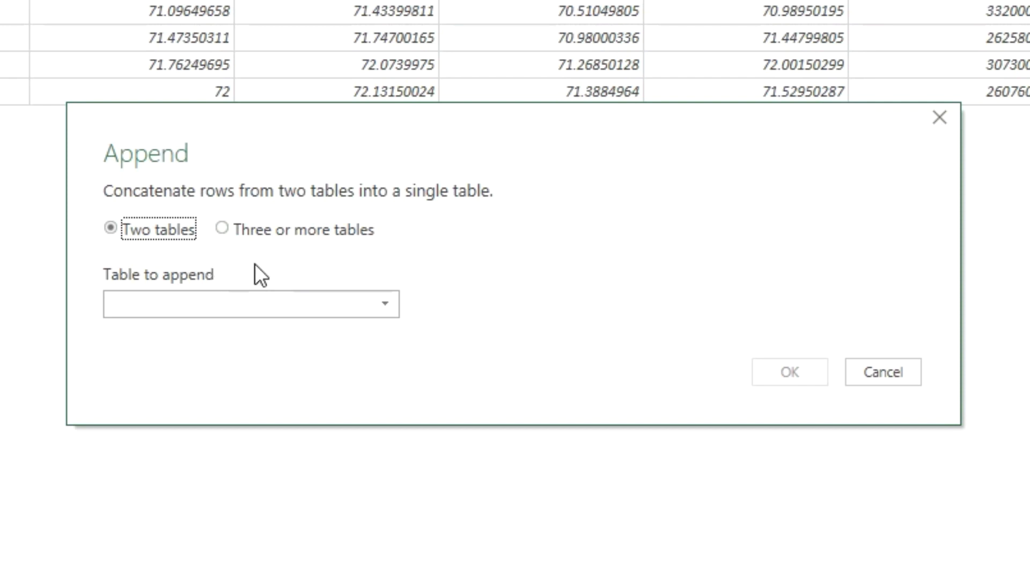
click(276, 302)
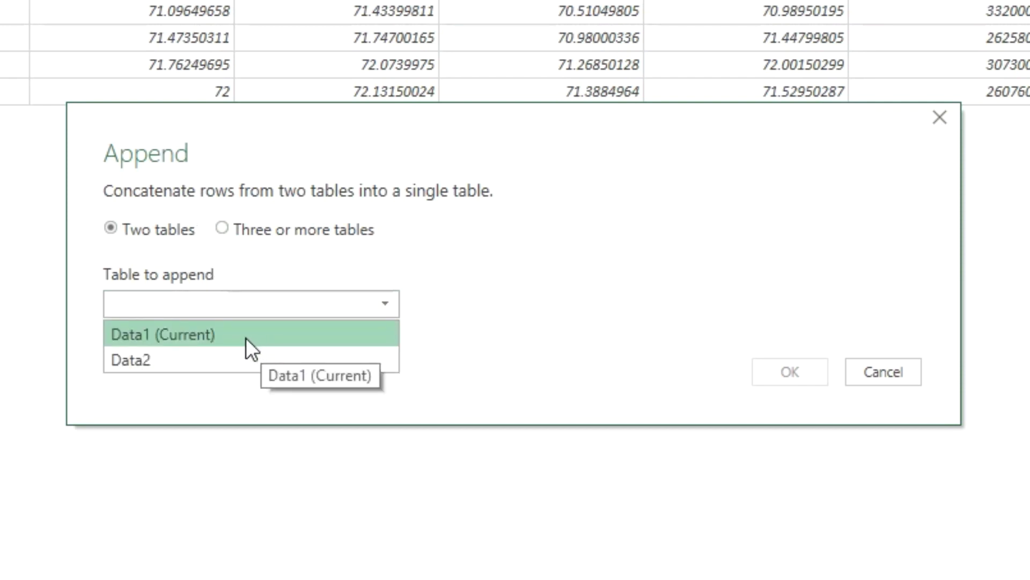
click(345, 360)
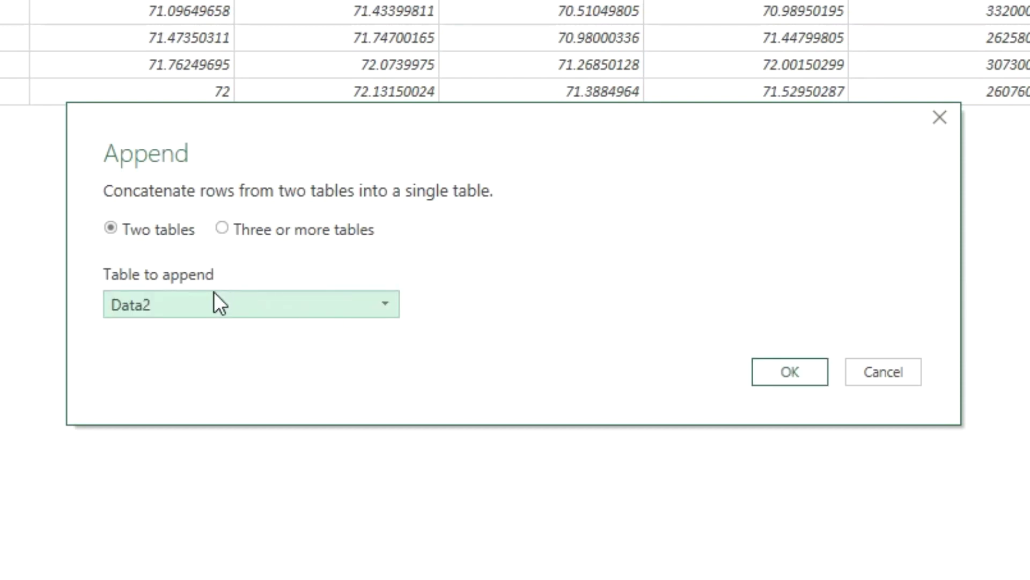
click(790, 372)
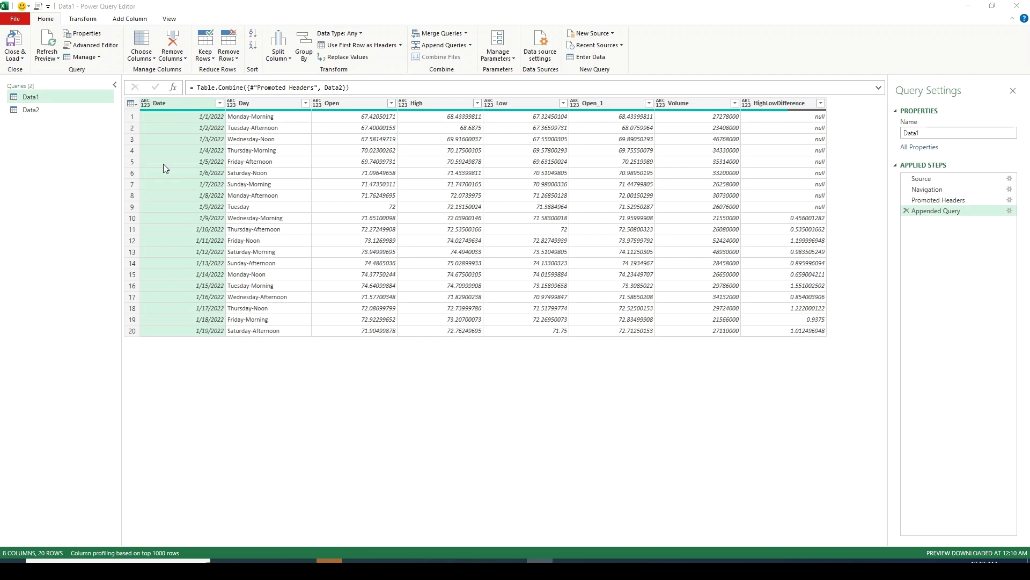
Drop Data1's append step and append Data1 with Data2 as a new query instead
click(907, 210)
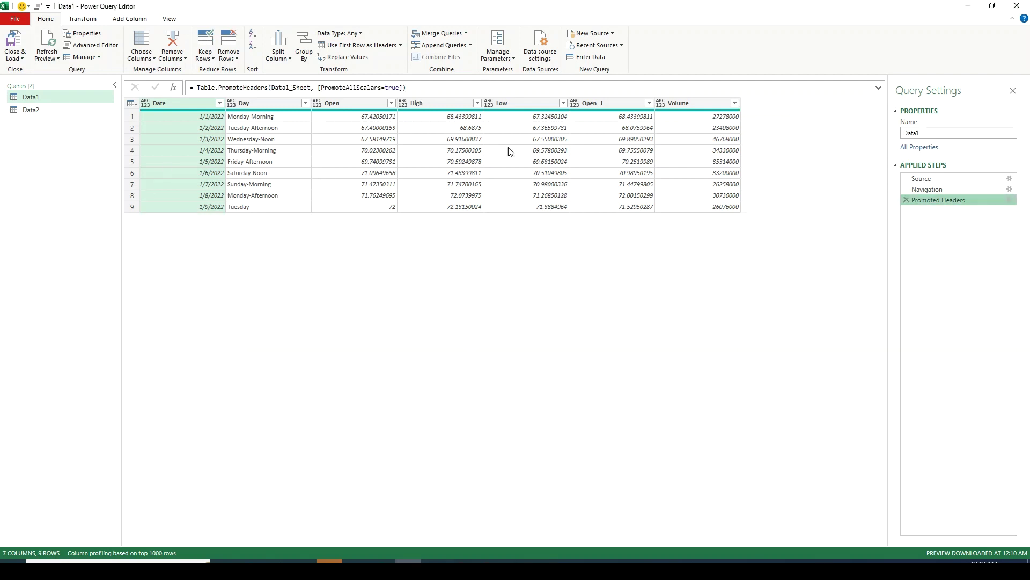
click(470, 45)
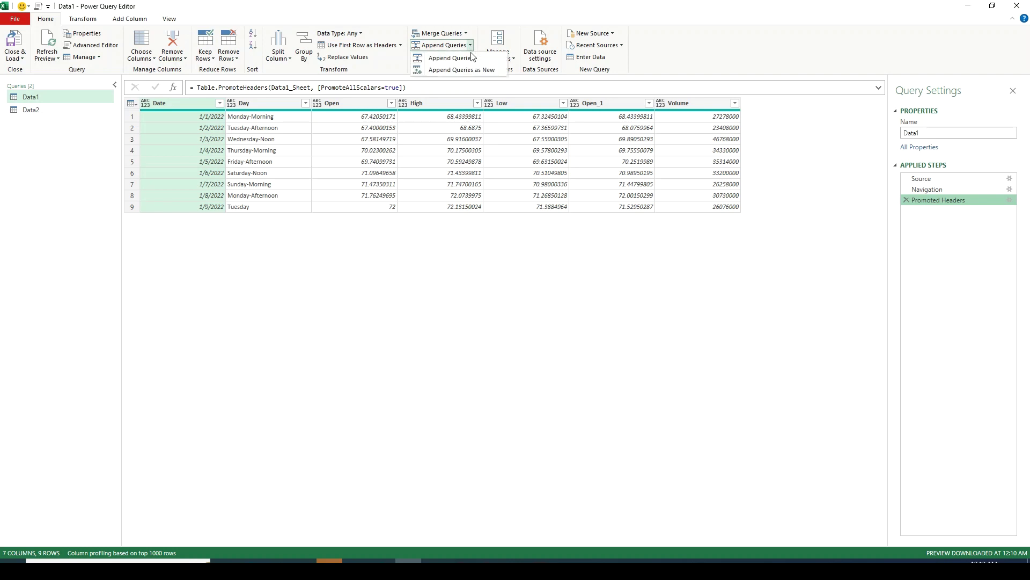
click(472, 57)
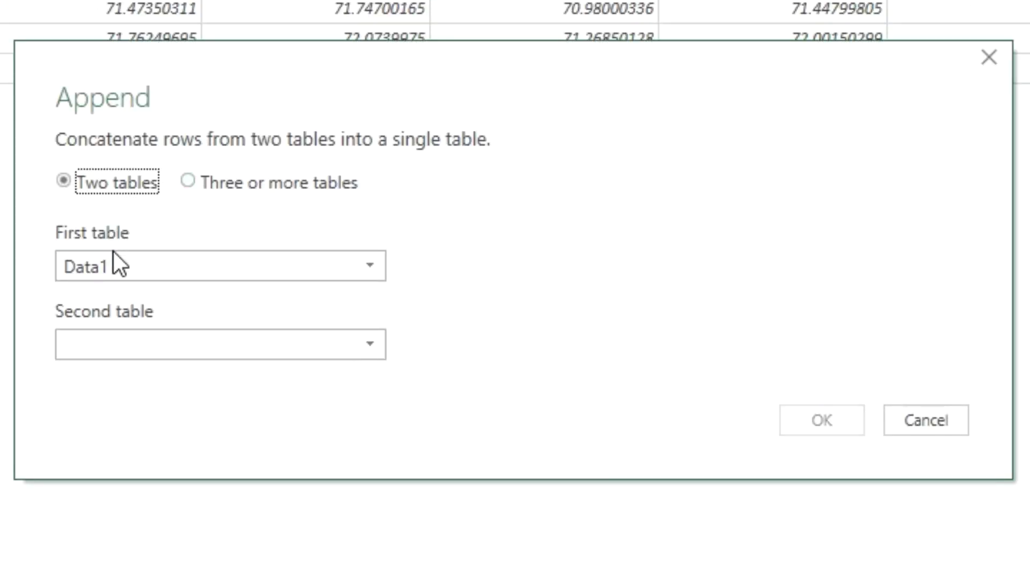
click(172, 265)
click(175, 295)
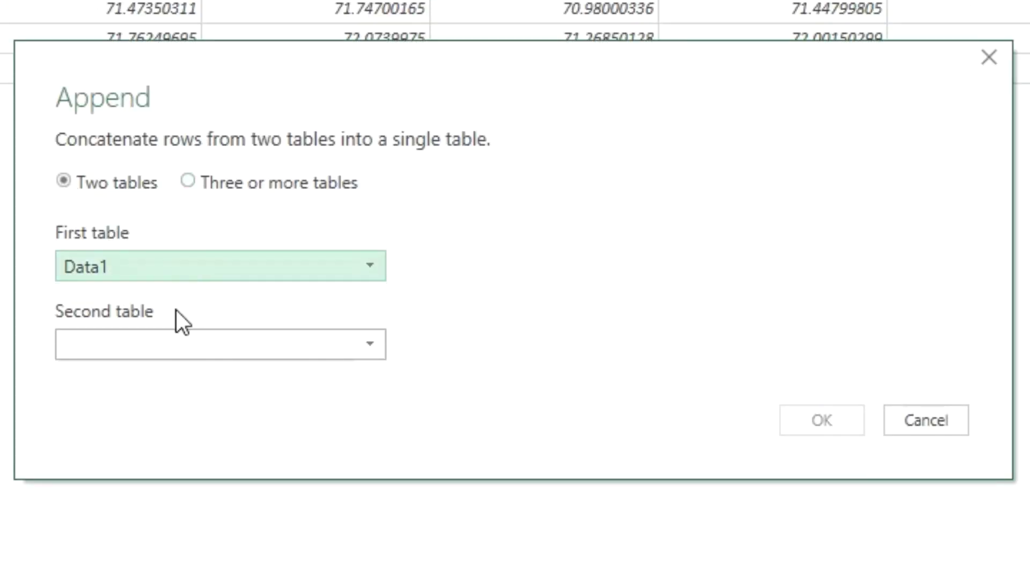
click(176, 344)
click(147, 408)
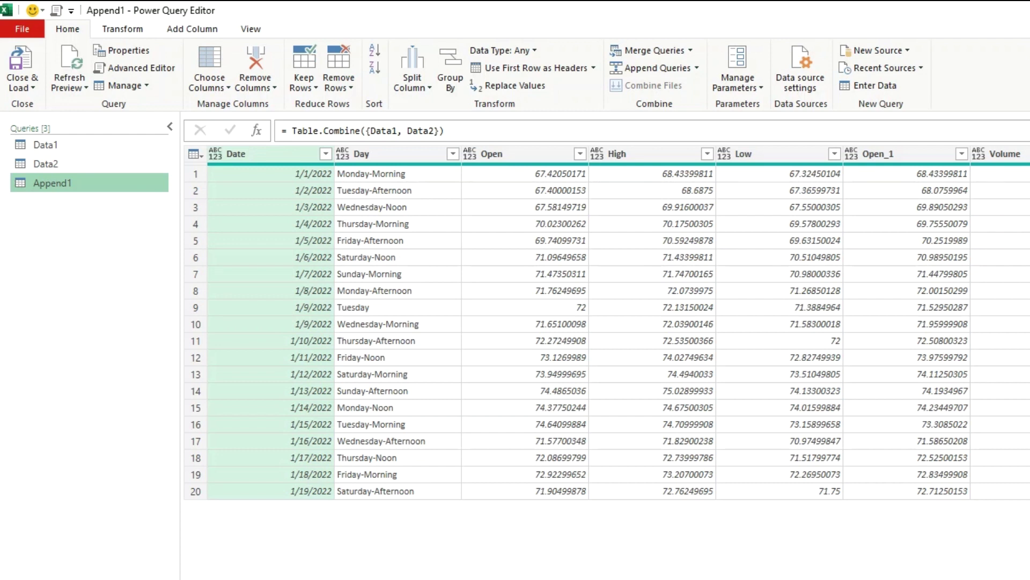
Move Append1 into a new query group named 'appended_queries'
right_click(59, 183)
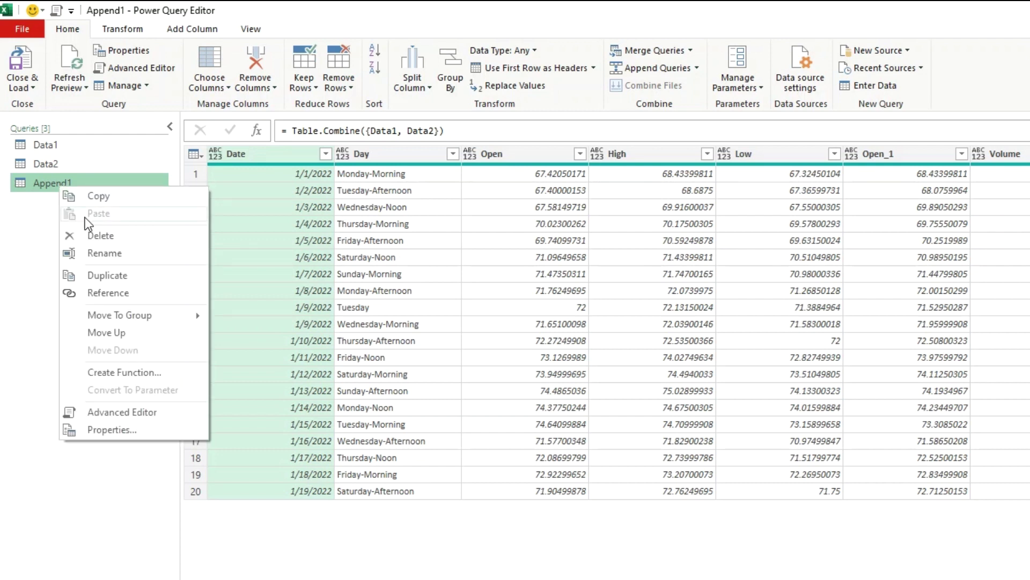
mouse_move(127, 315)
click(252, 320)
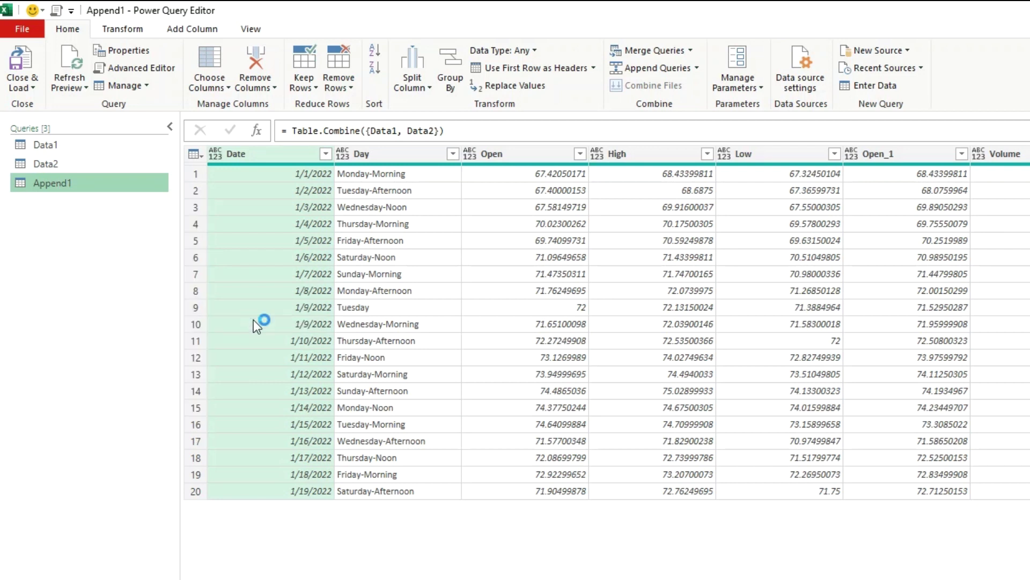
text(appended)
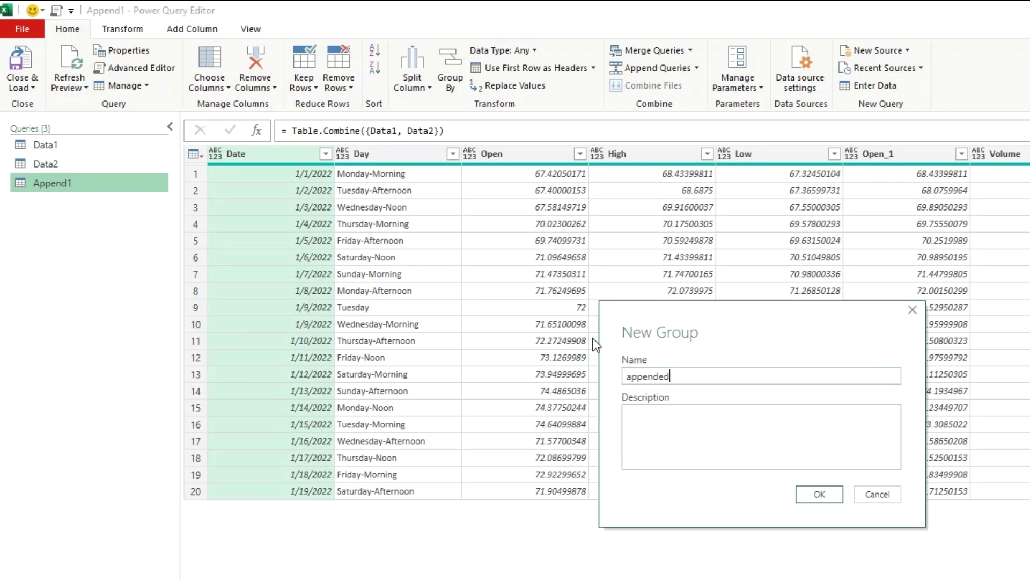
text(_queries)
key(Return)
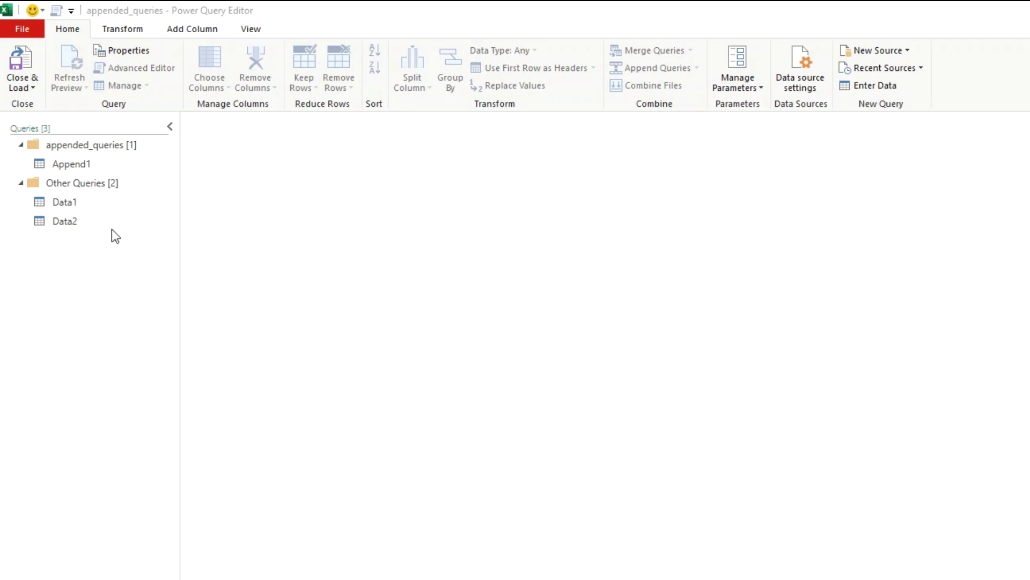
Duplicate the Data2 query and rename the copy Data3
right_click(70, 222)
click(129, 308)
drag(918, 132, 941, 131)
text(3)
key(Return)
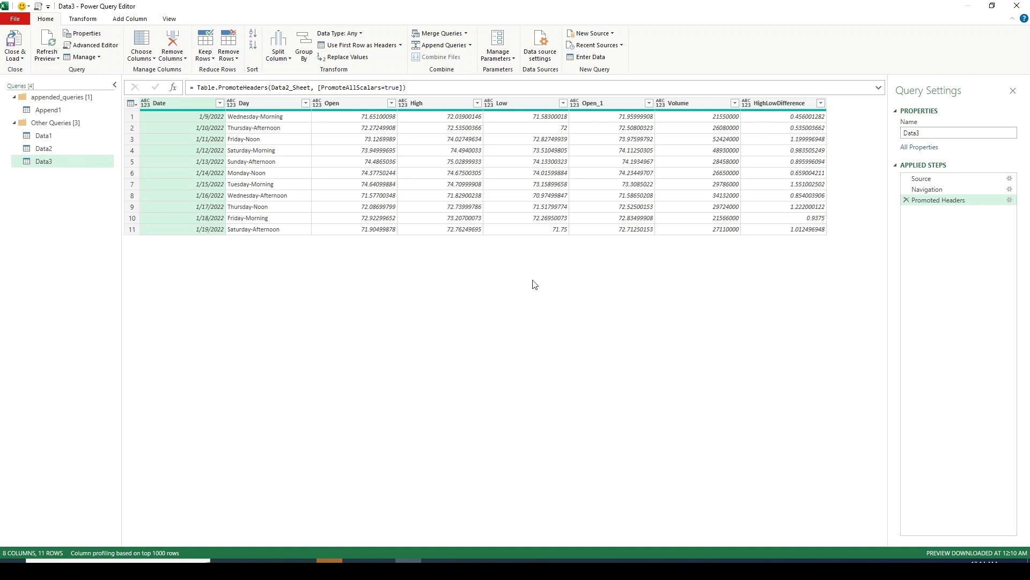
Convert Data3's Date column to Decimal Number and add 10, shifting every date 10 days
click(147, 104)
click(163, 116)
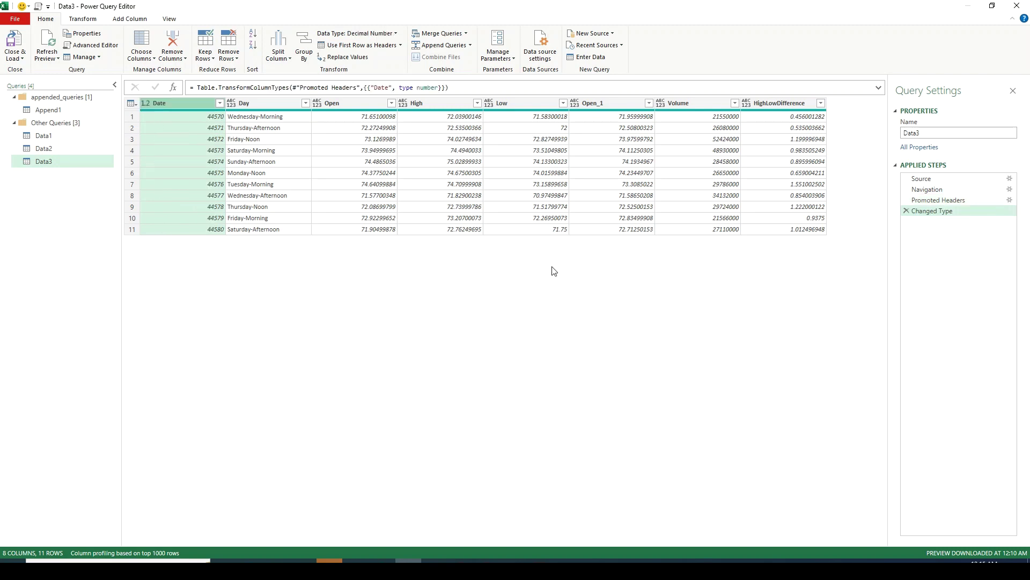
click(82, 19)
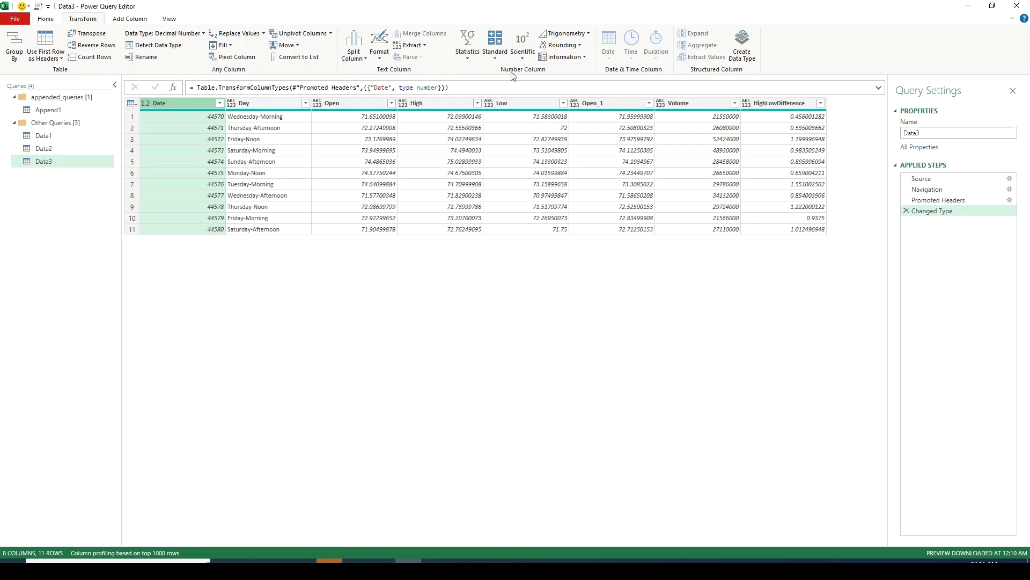
click(495, 51)
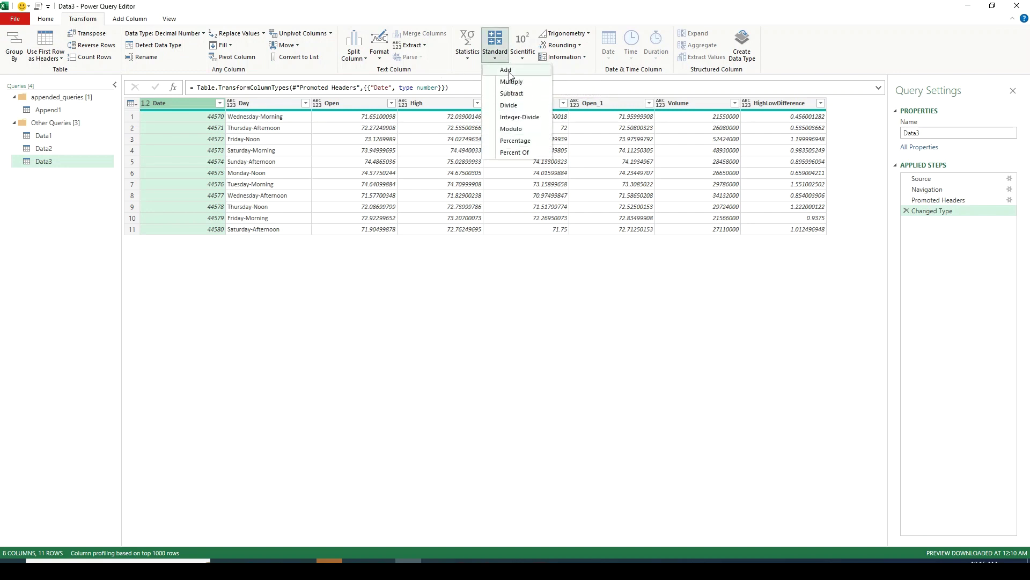
click(506, 70)
text(10)
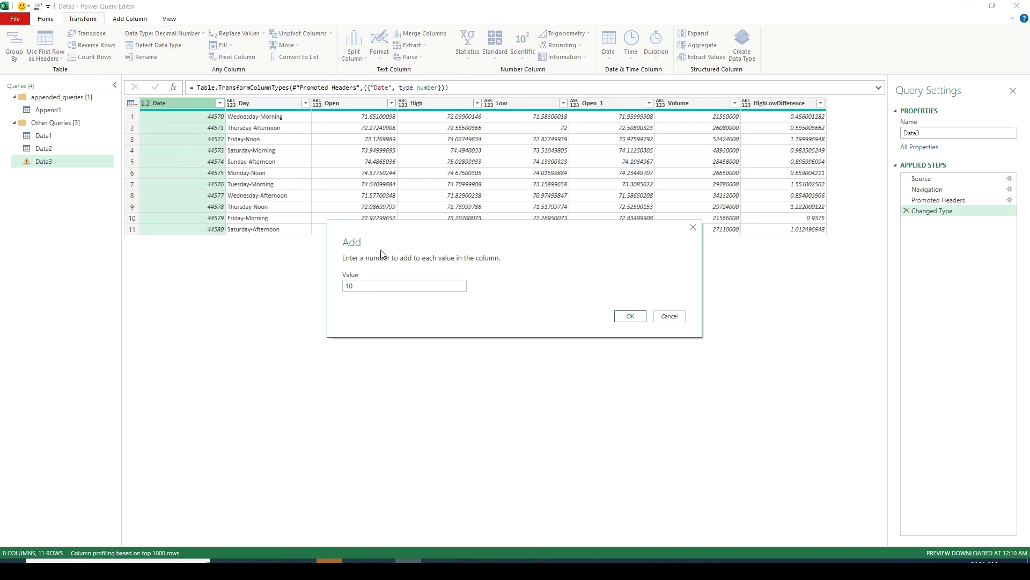
click(628, 315)
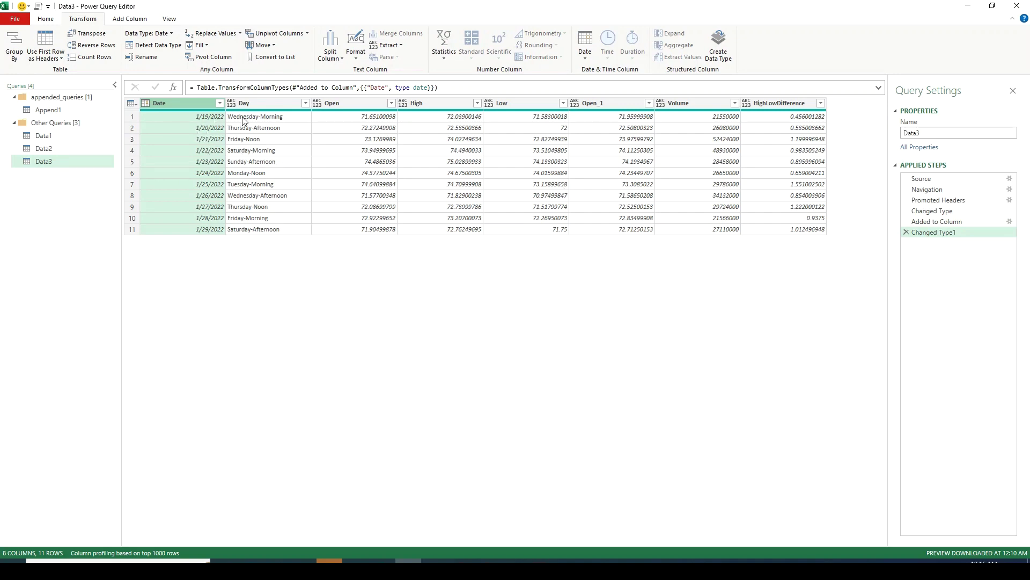
click(944, 199)
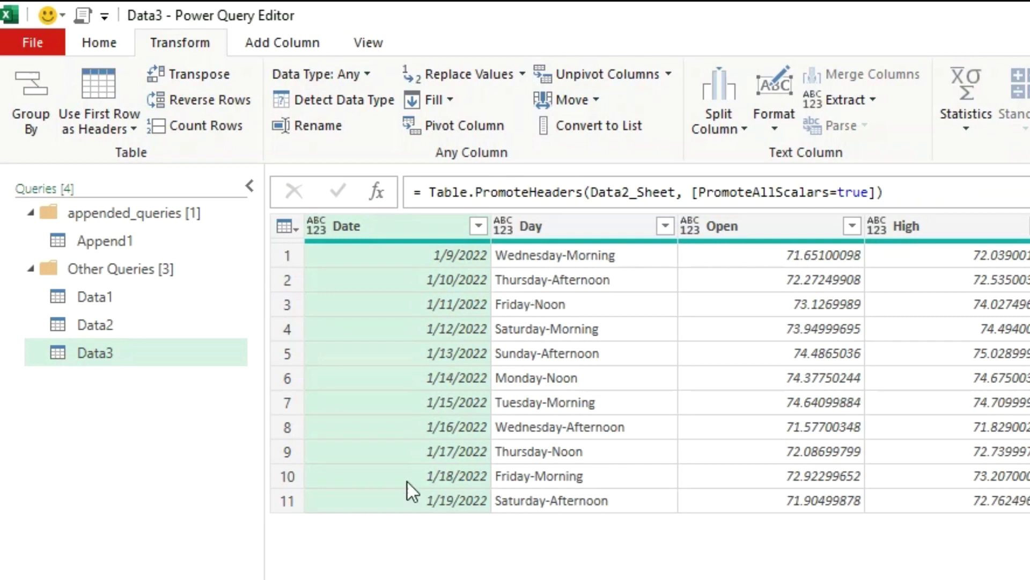
key(End)
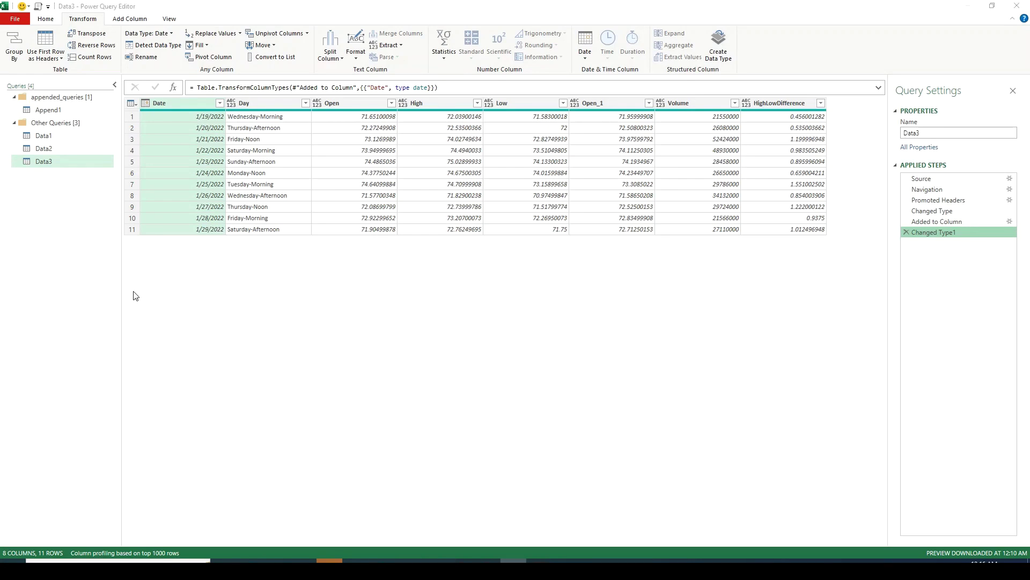
Append Data1, Data2 and Data3 into a new three-table query, Append2
click(54, 136)
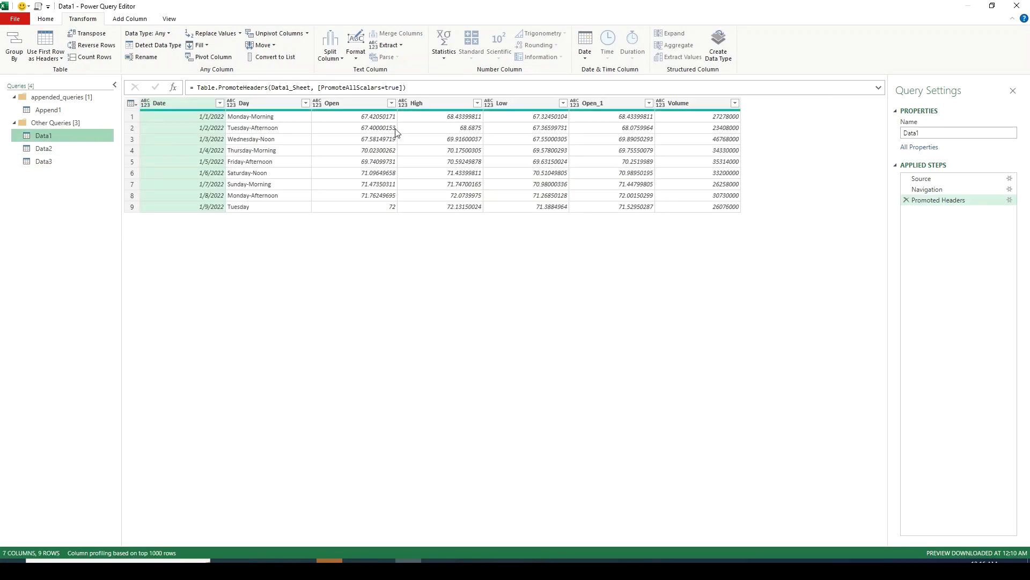
click(46, 19)
click(470, 45)
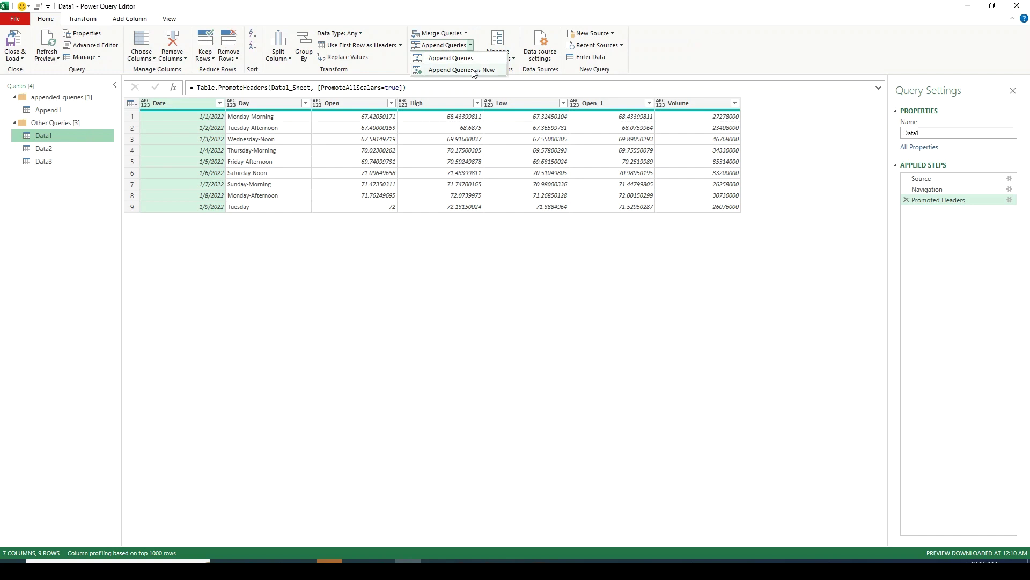
click(445, 68)
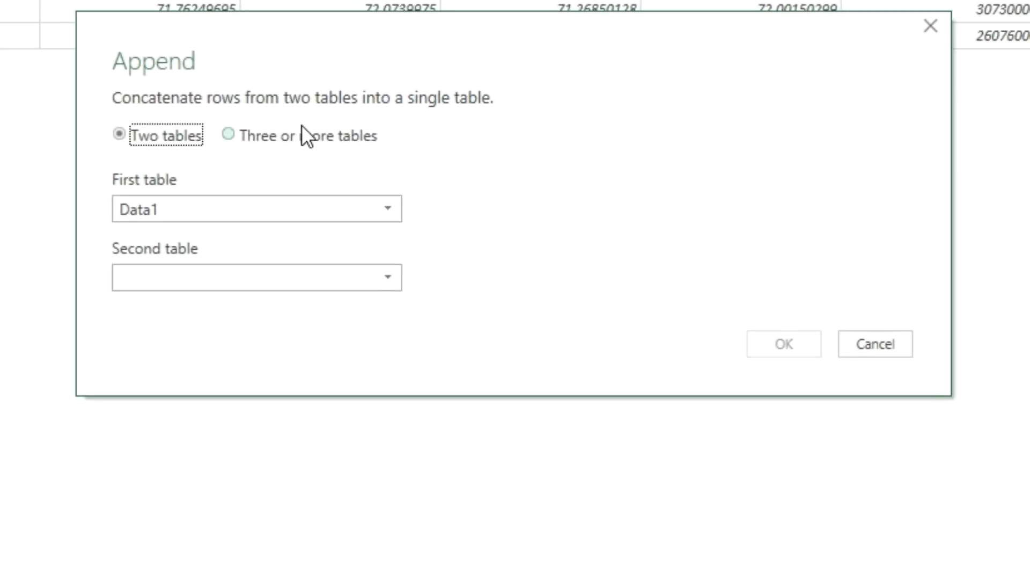
click(302, 135)
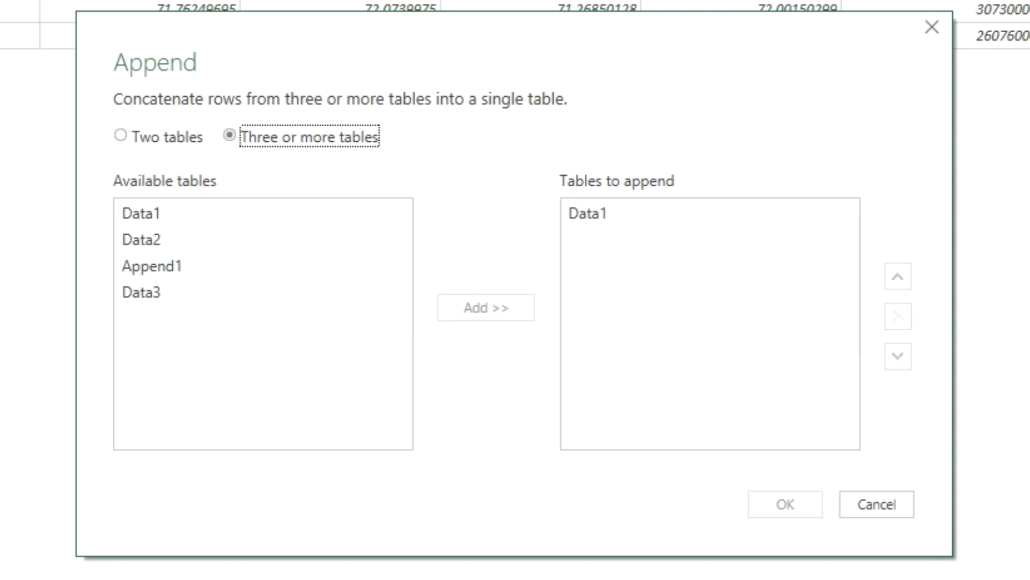
click(141, 240)
click(486, 308)
click(141, 292)
click(486, 308)
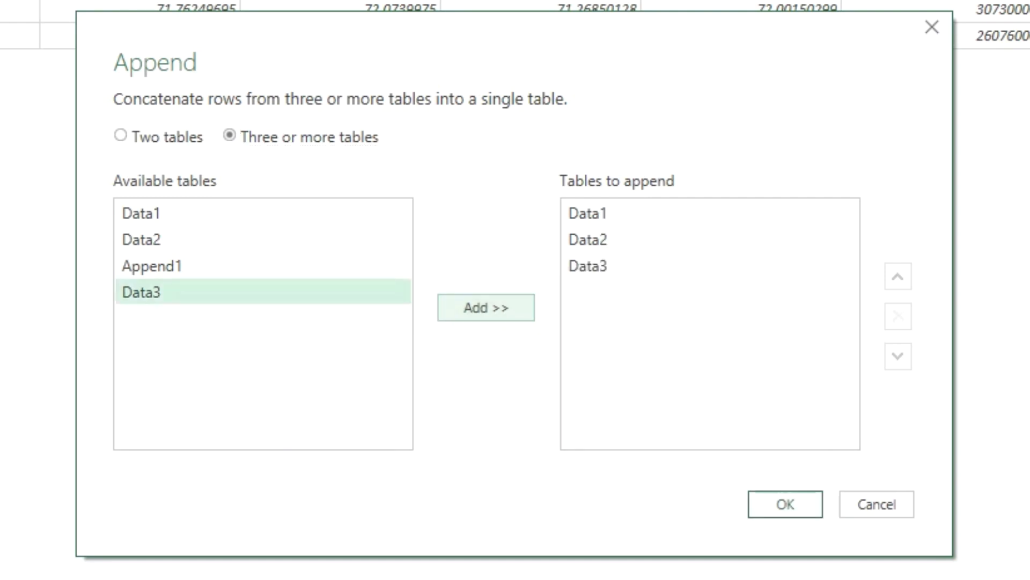
key(Return)
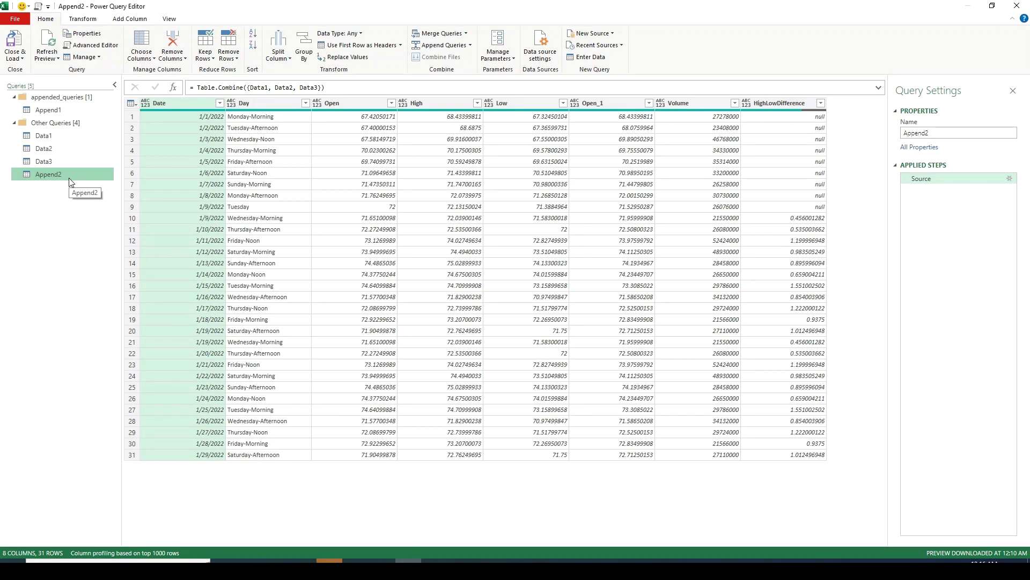
Move Append2 into the appended_queries group, then view Data3 and its DataSource column
right_click(69, 182)
click(204, 274)
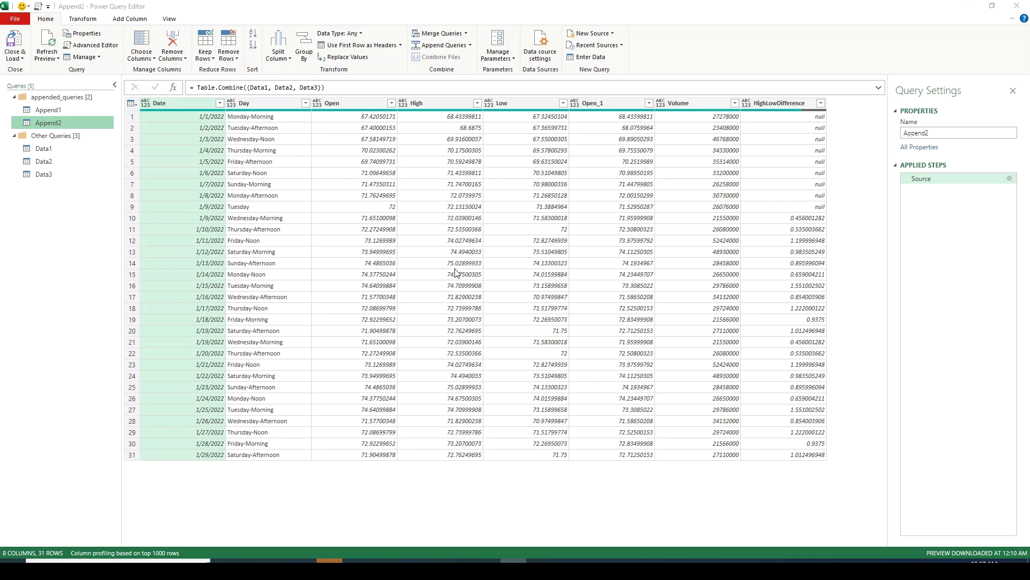
click(93, 173)
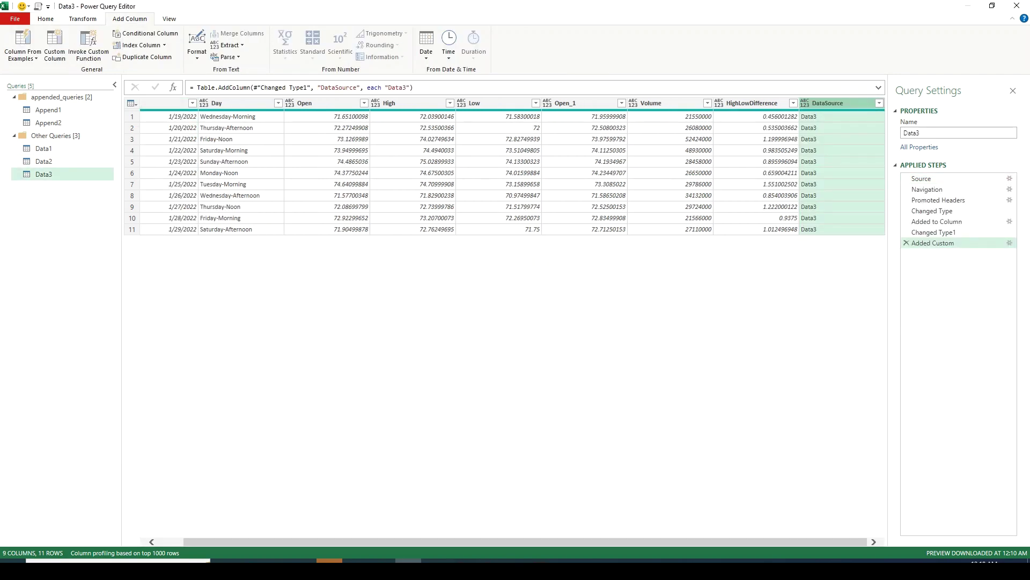
View Append2 and scroll across to its DataSource column tagging rows Data1, Data2 or Data3
click(49, 122)
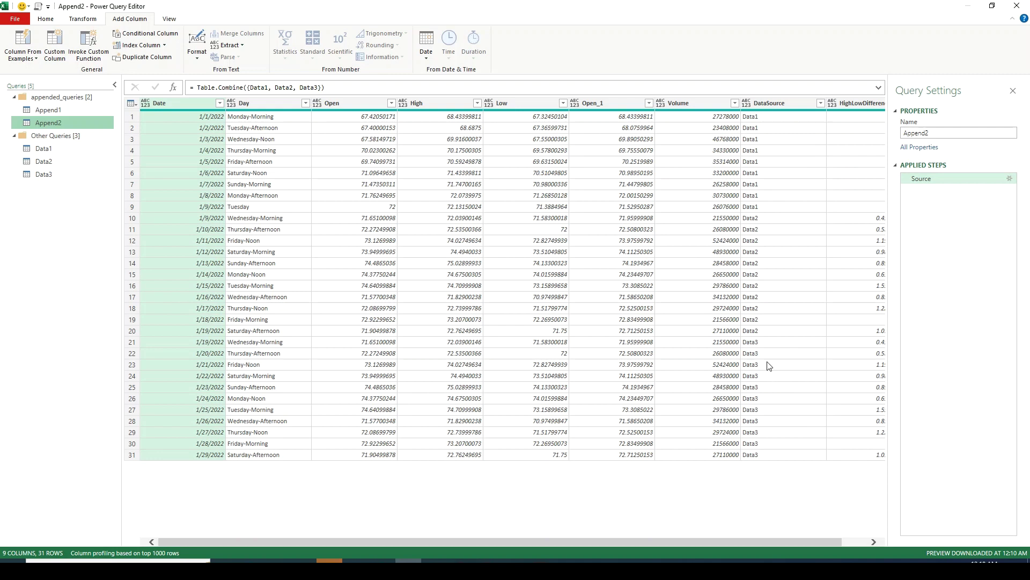
drag(780, 542, 816, 544)
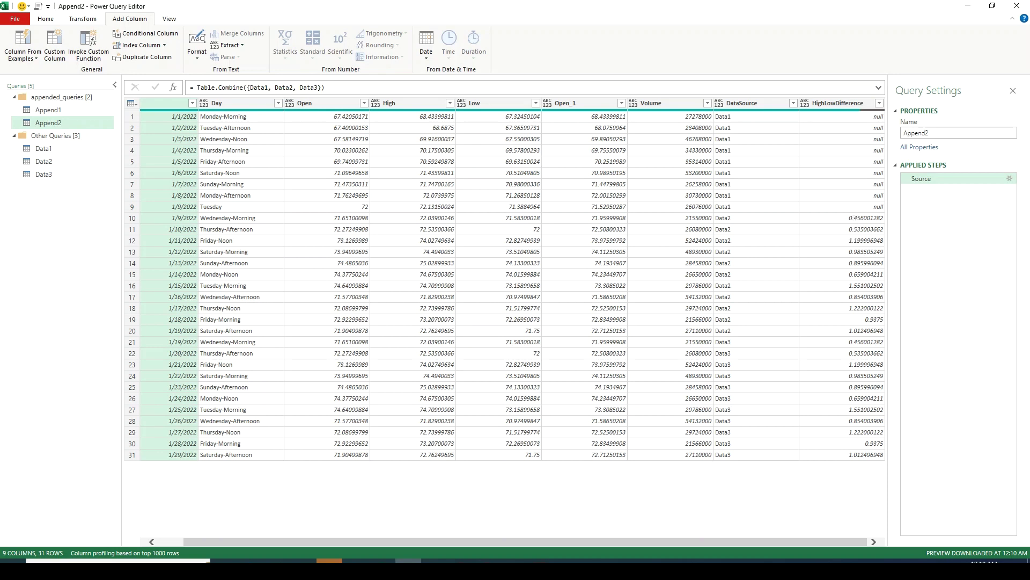
drag(826, 544, 773, 544)
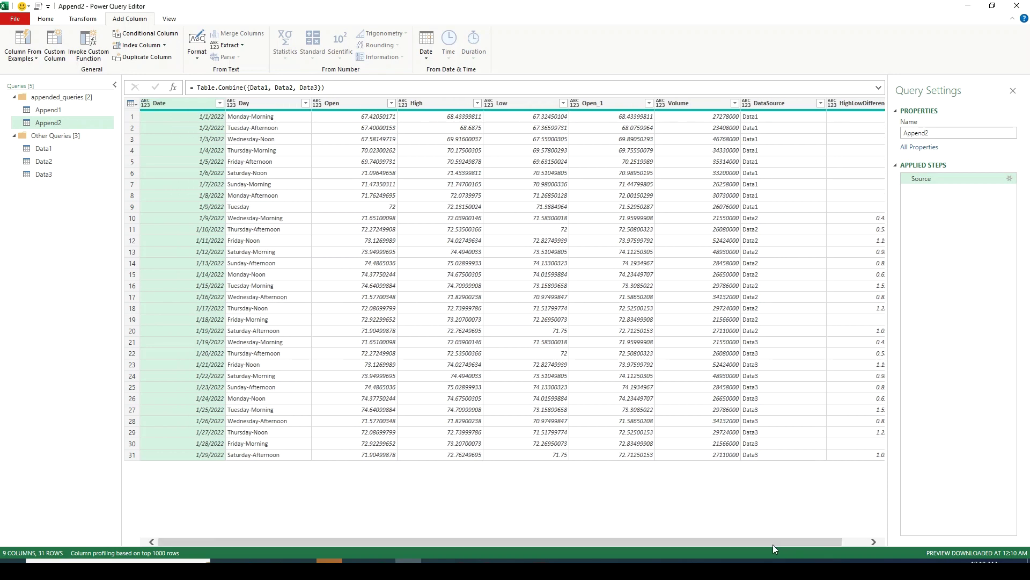